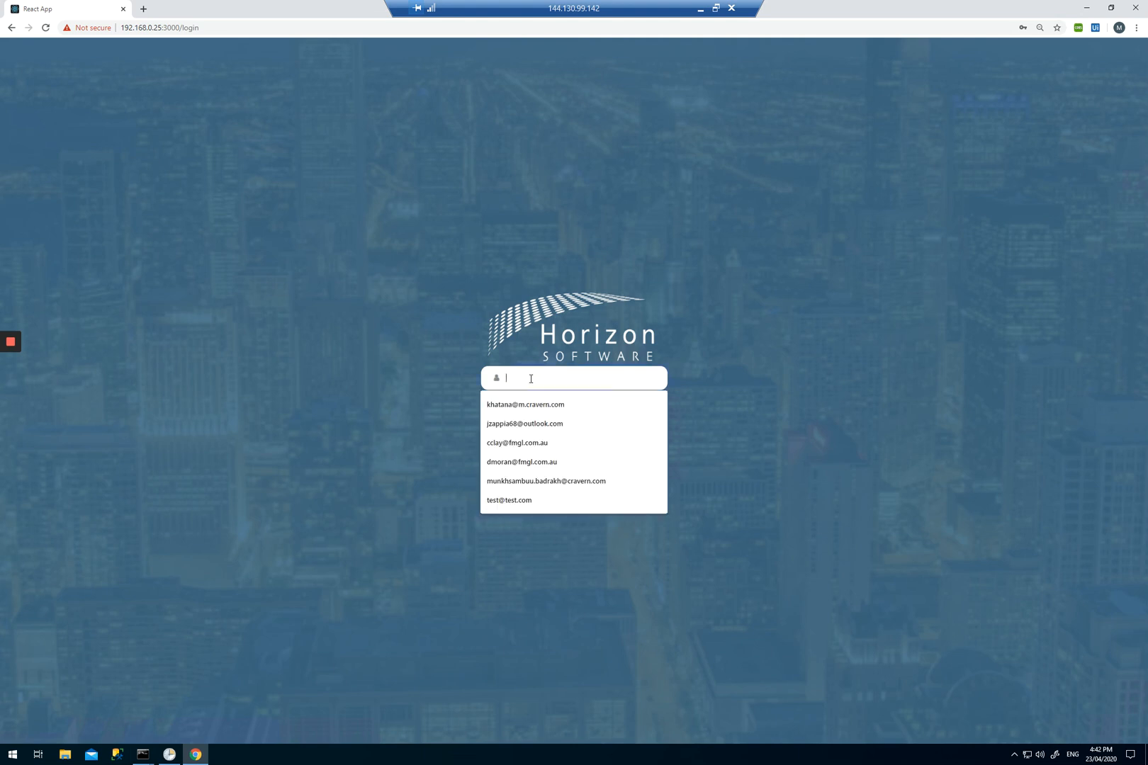
Step: Log in with the saved account e-mail and its password, and open the value driver tree from the value network favorites
left_click(530, 424)
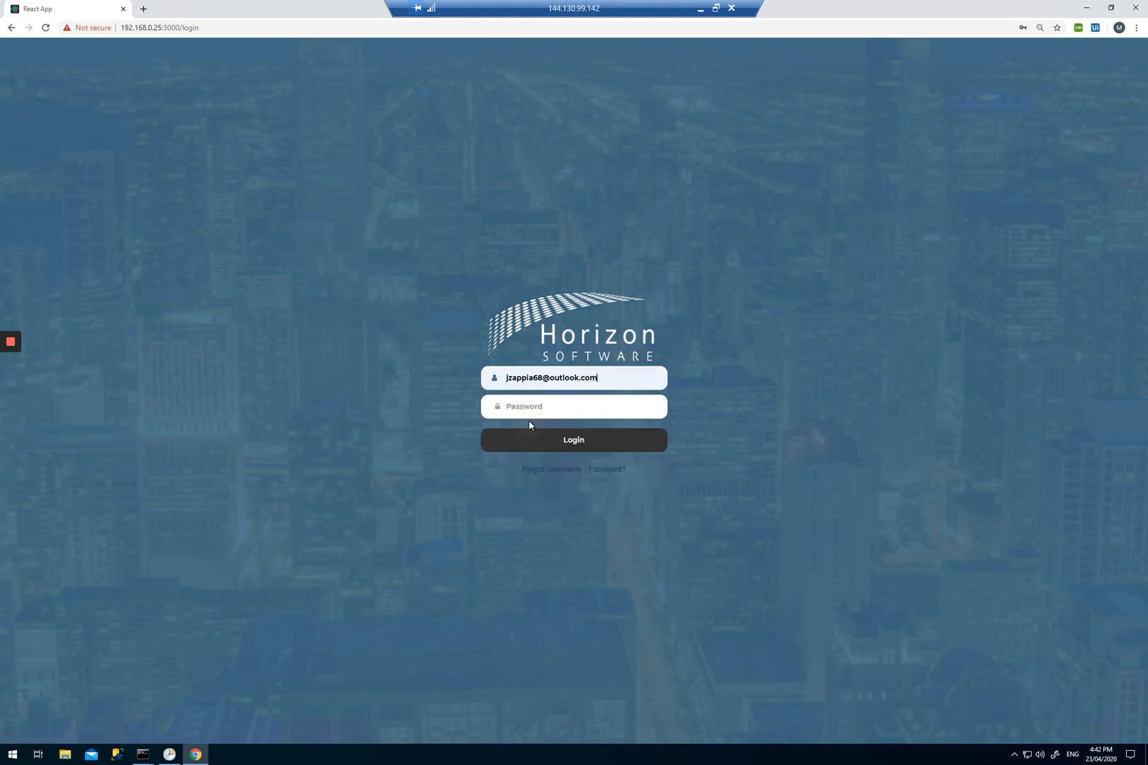
left_click(532, 407)
type("•••••")
left_click(574, 440)
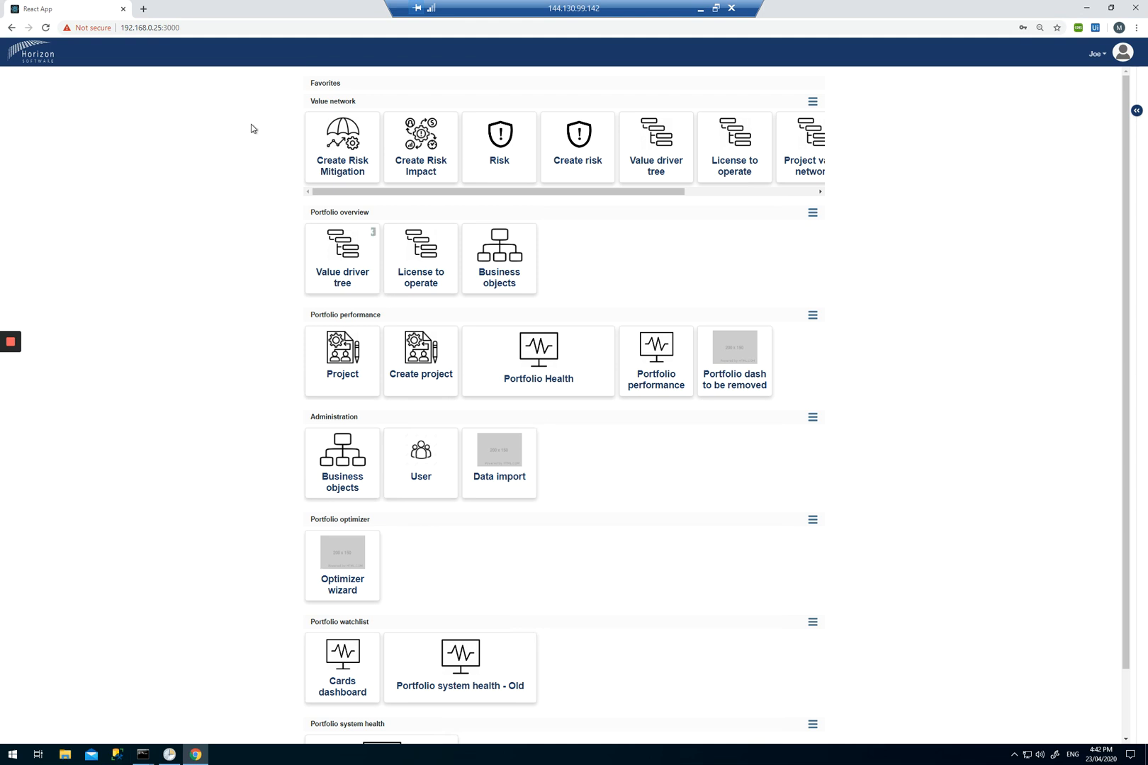
left_click(657, 152)
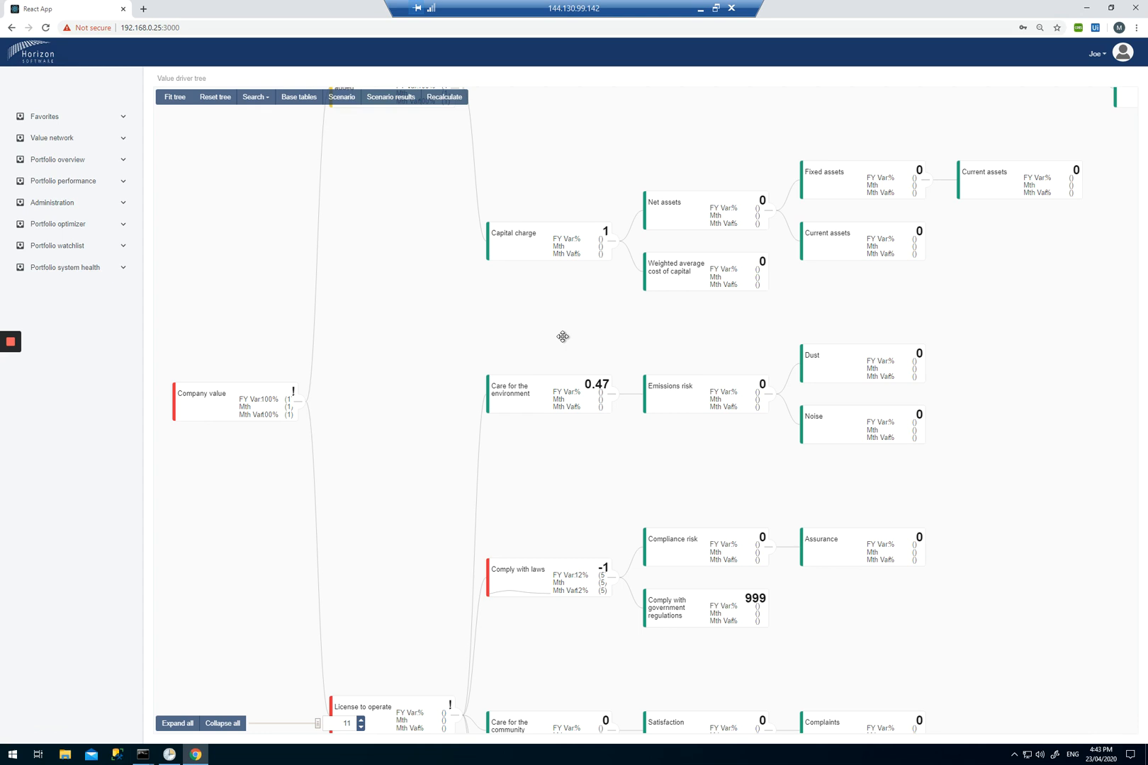
Step: Collapse the Emissions risk, Care for the environment and Capital charge branches, reopen Care for the environment, and collapse the whole tree
left_click(768, 393)
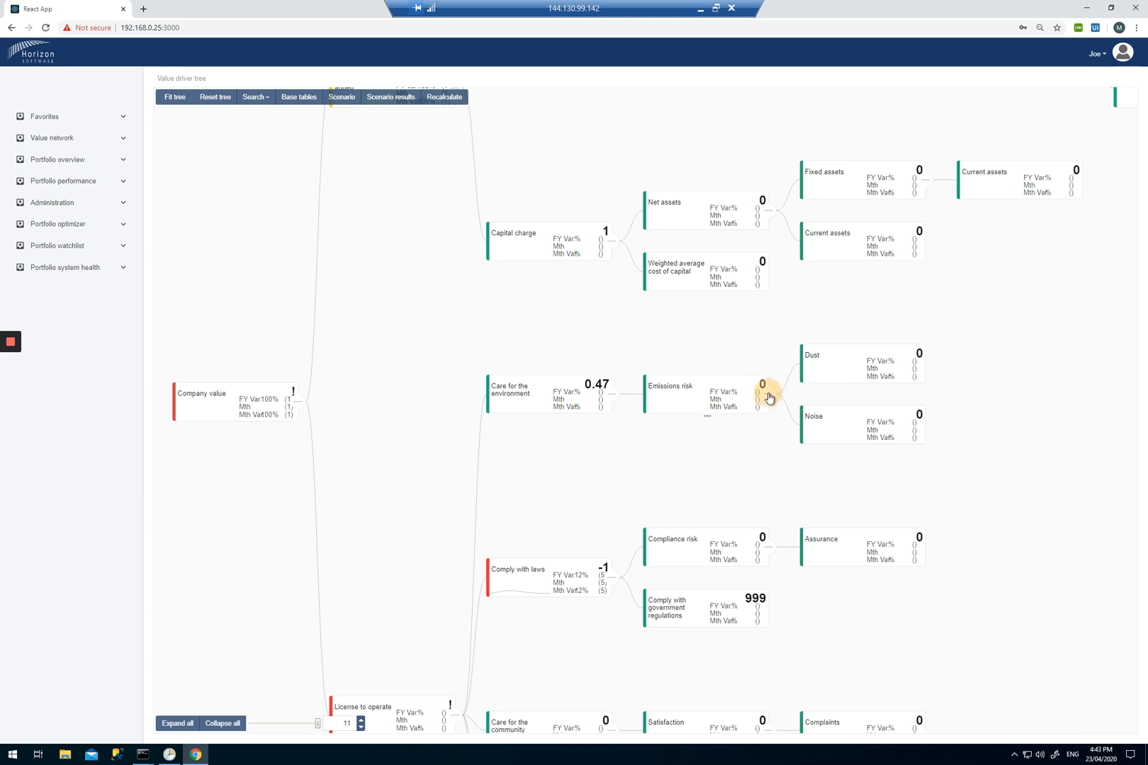
left_click(612, 409)
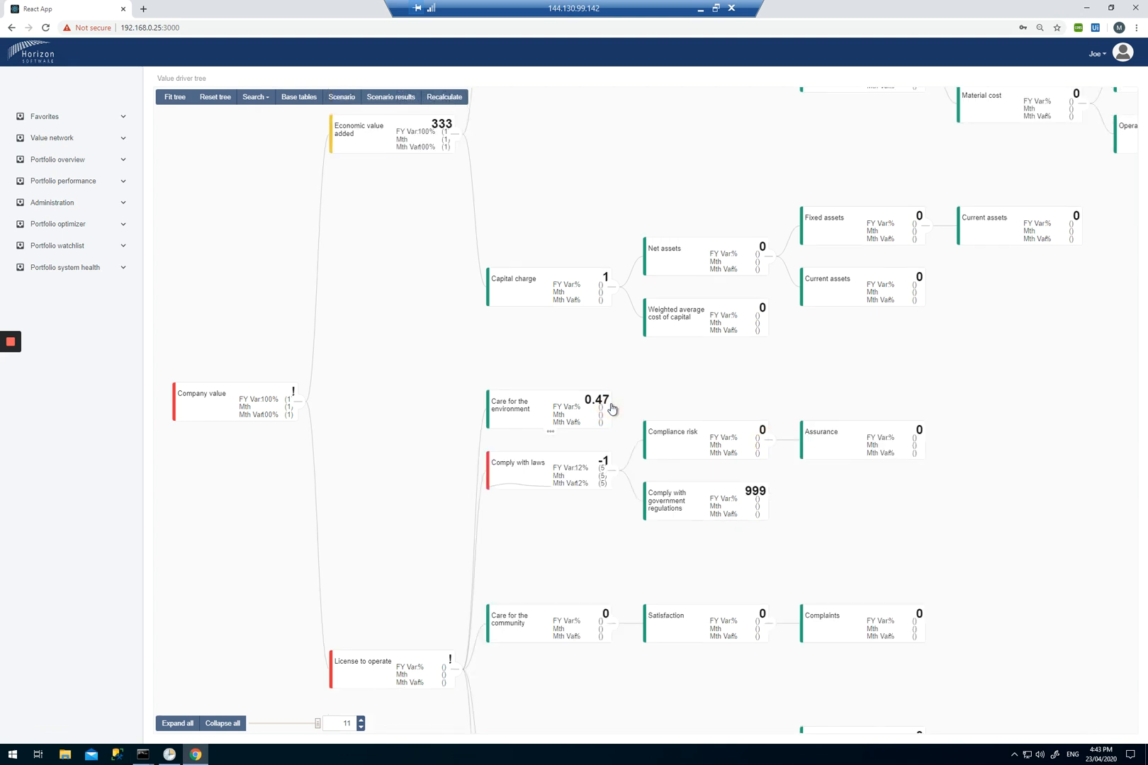
left_click(614, 294)
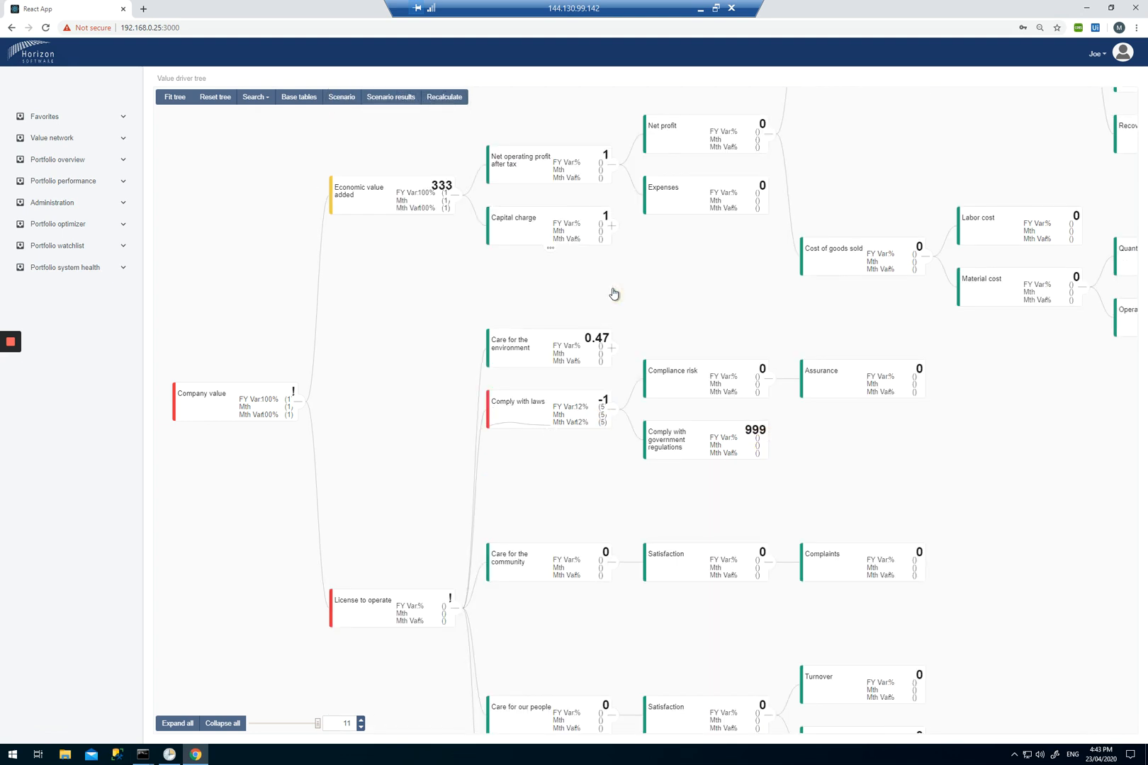
left_click(612, 350)
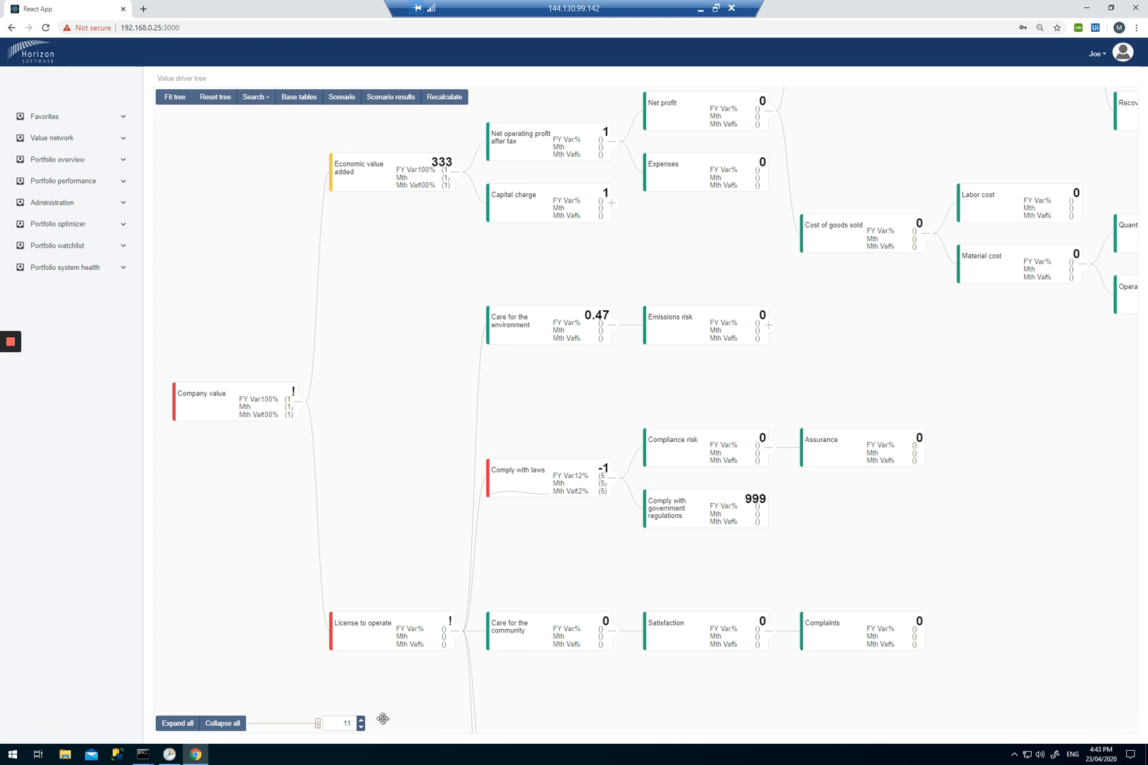
left_click(217, 723)
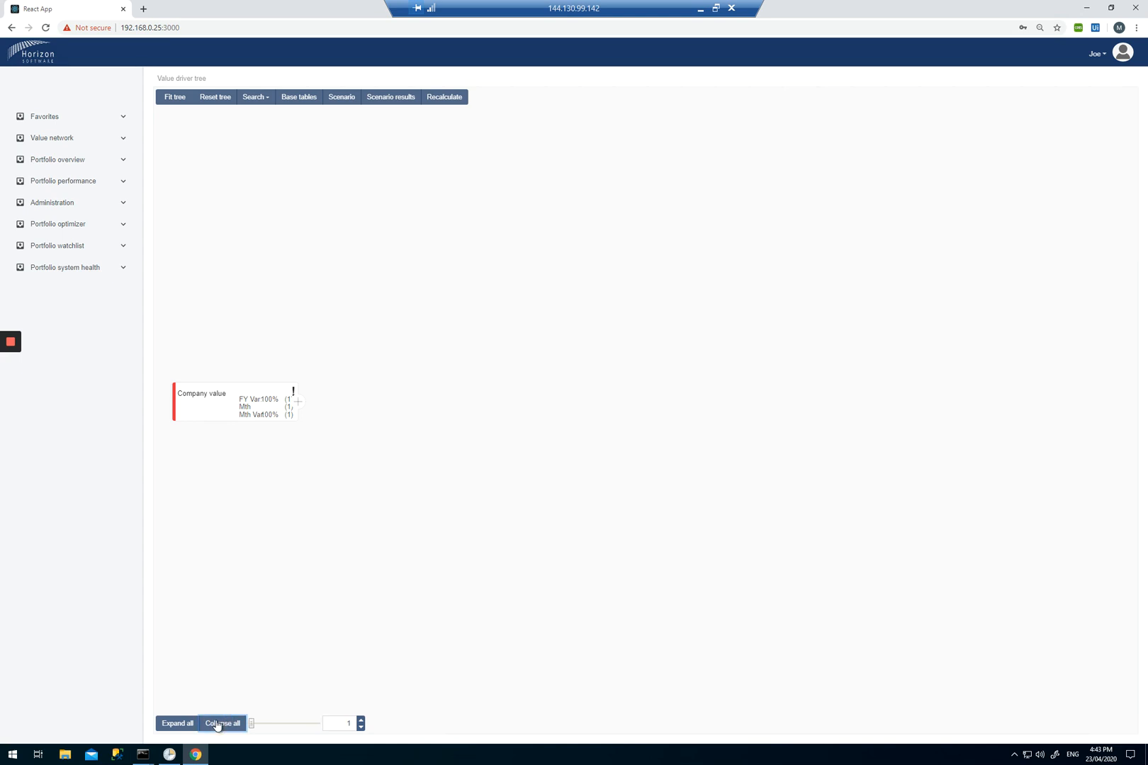
Step: Expand the whole value driver tree and reduce its displayed depth one level at a time to 3 levels
left_click(176, 724)
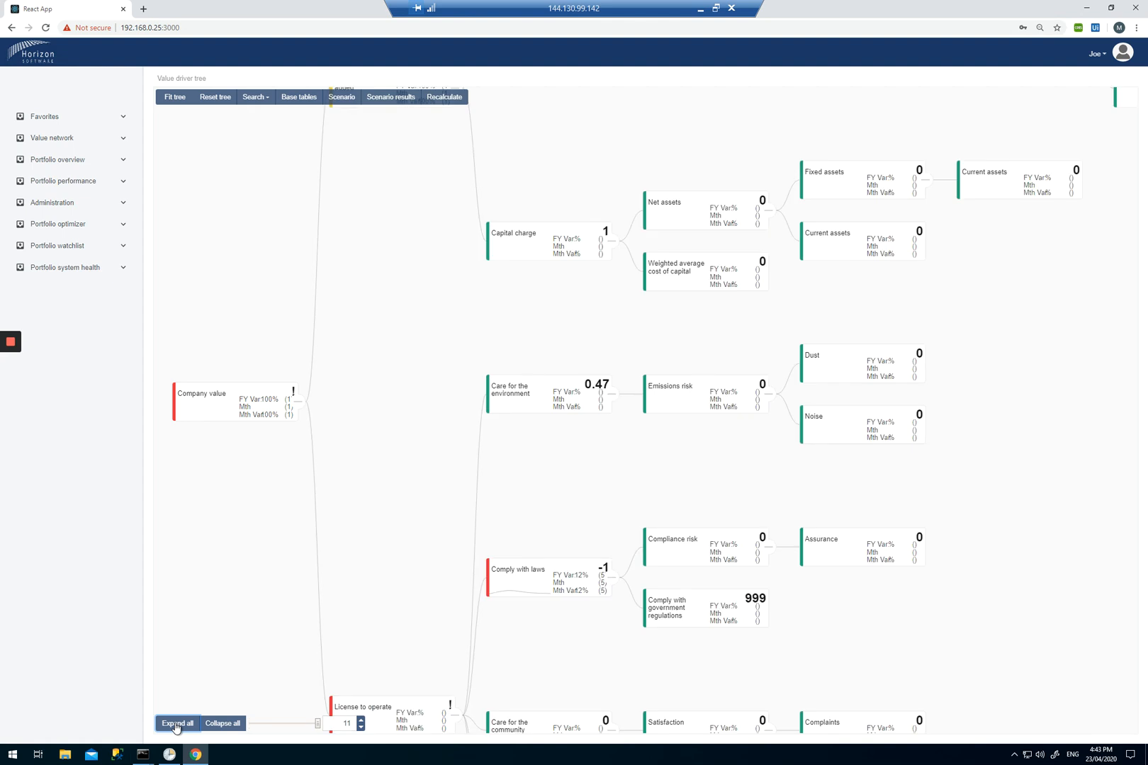
left_click(361, 729)
left_click(360, 729)
left_click(361, 729)
left_click(361, 729)
left_click(361, 729)
left_click(361, 729)
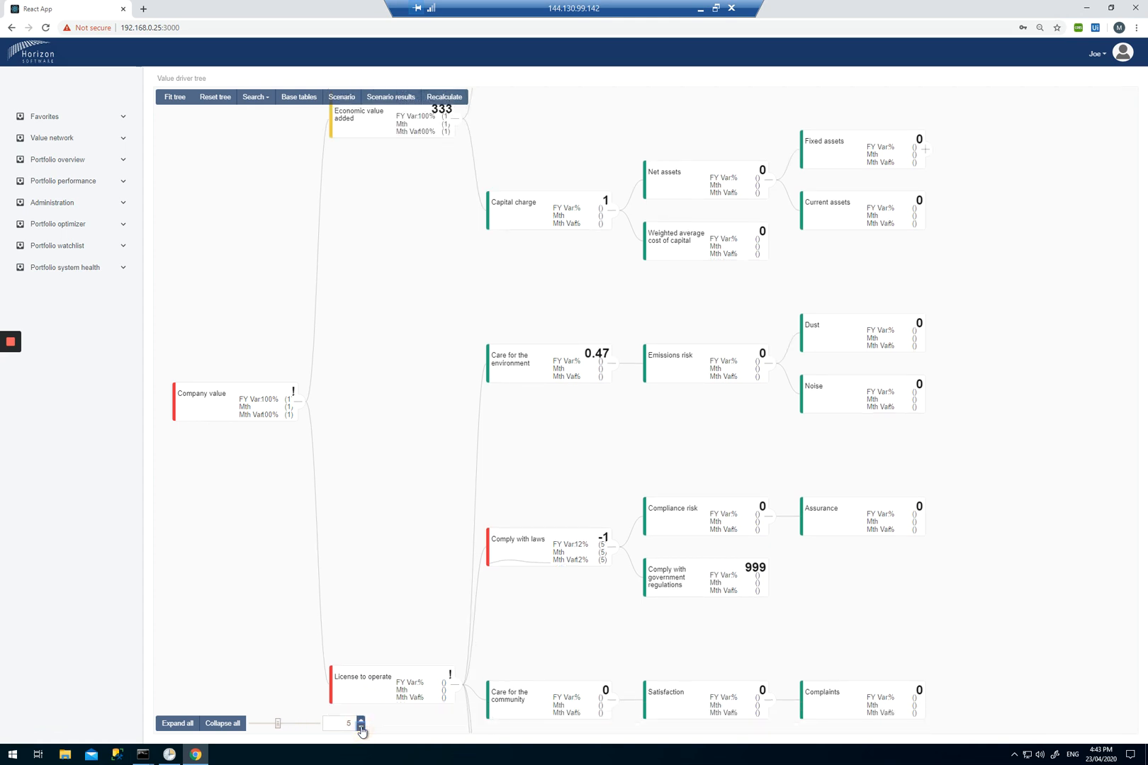
left_click(361, 729)
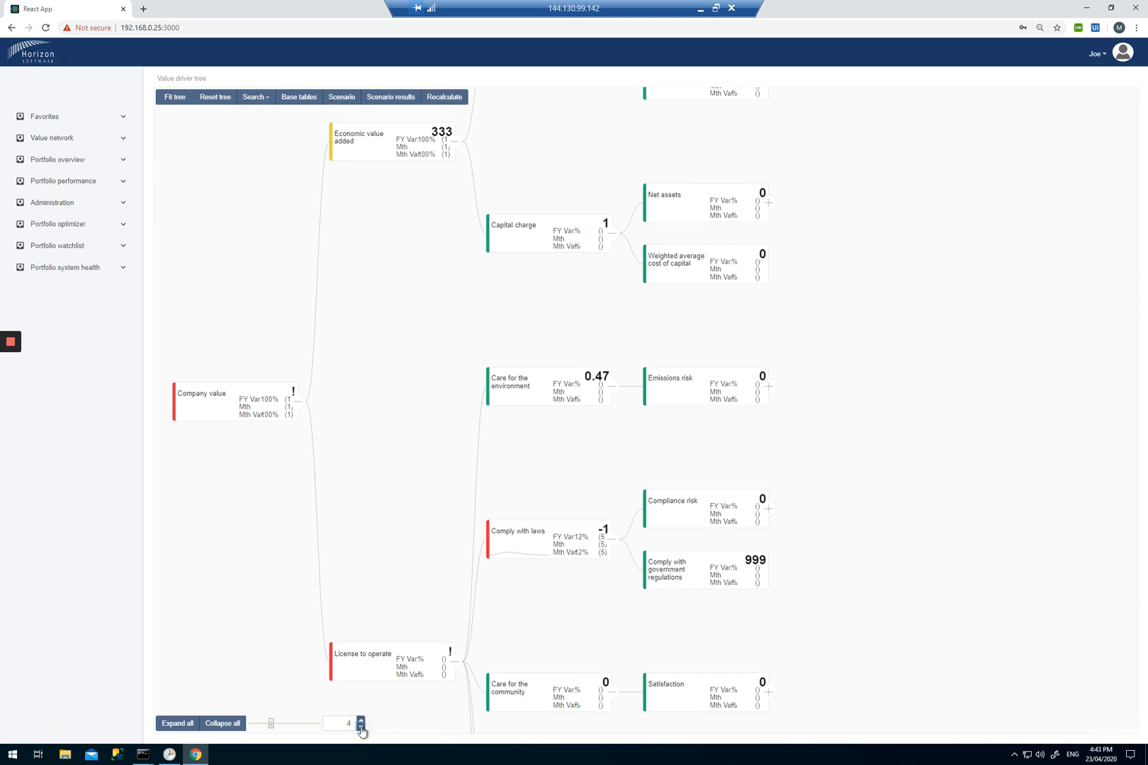
left_click(360, 729)
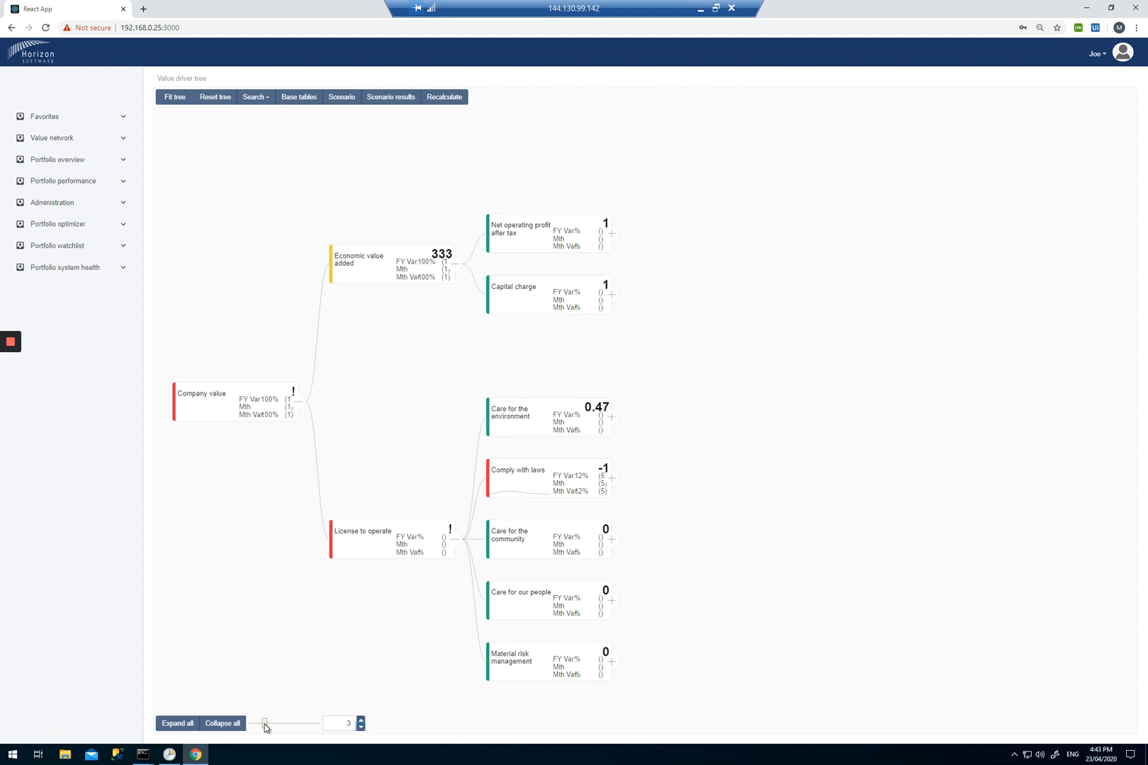
mouse_move(265, 725)
left_mouse_down()
mouse_move(292, 726)
mouse_move(264, 725)
left_mouse_up()
Step: Expand all branches, fit the whole tree to the canvas, and reset it to a readable size
left_click(183, 725)
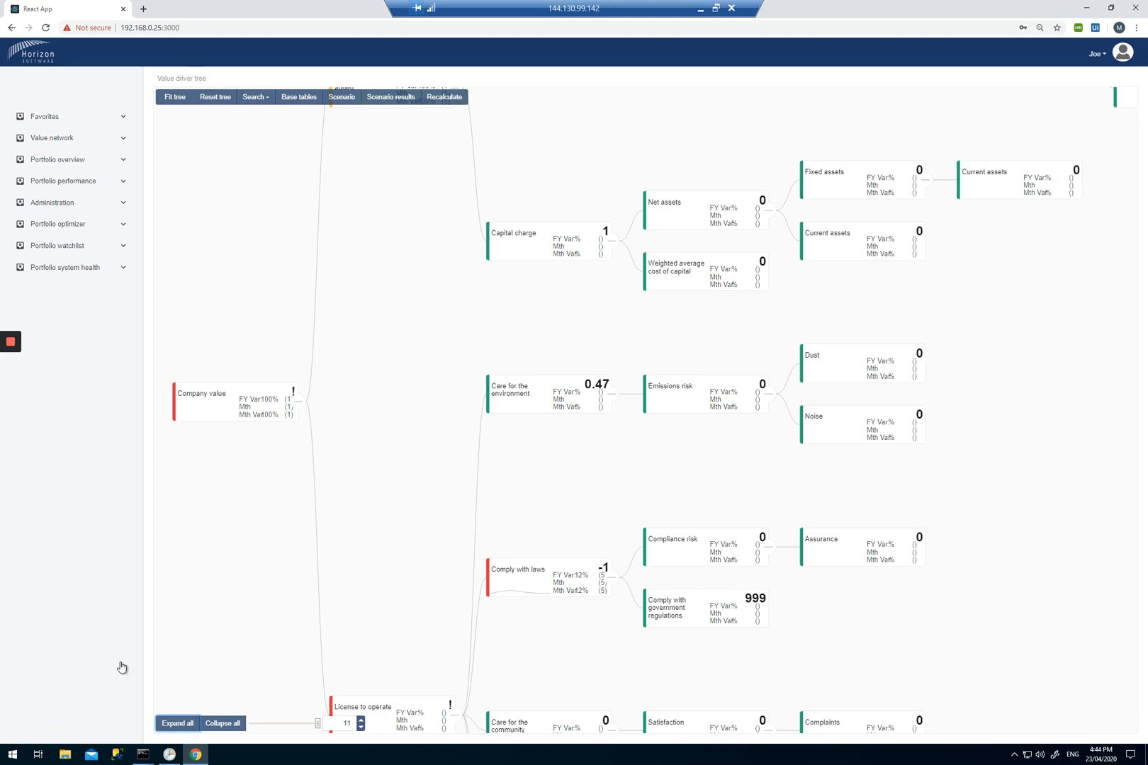
left_click(175, 97)
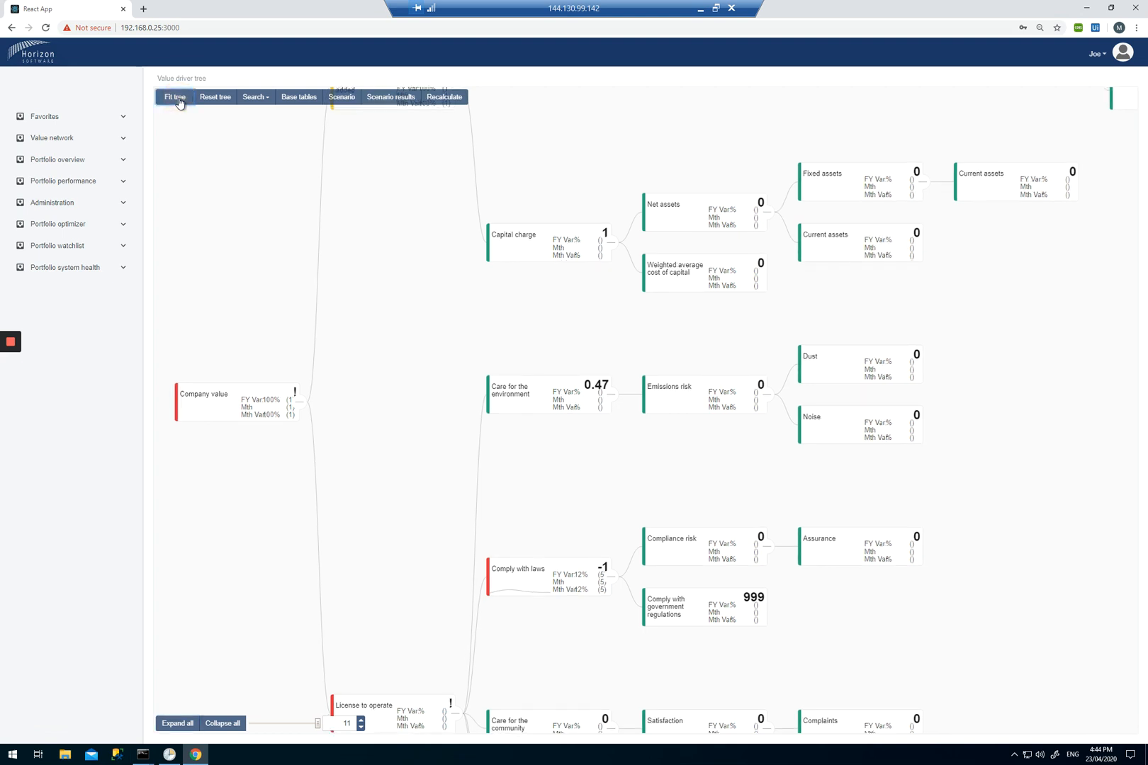
left_click(180, 104)
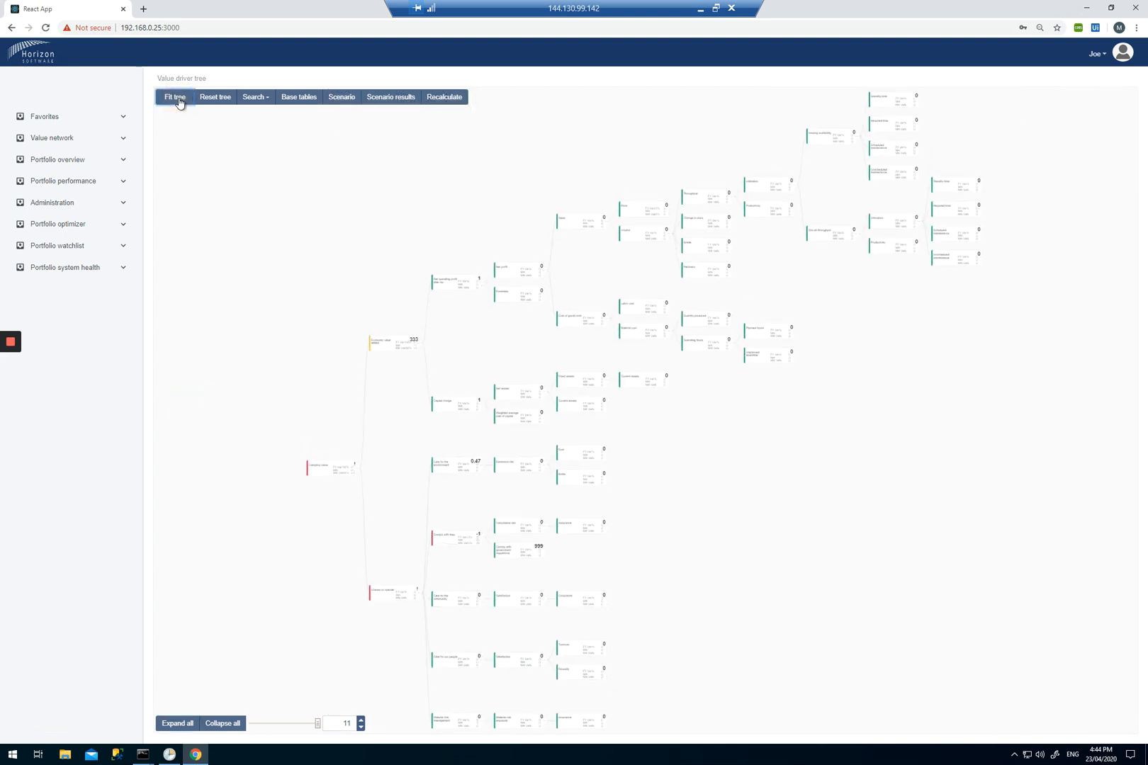
left_click(219, 101)
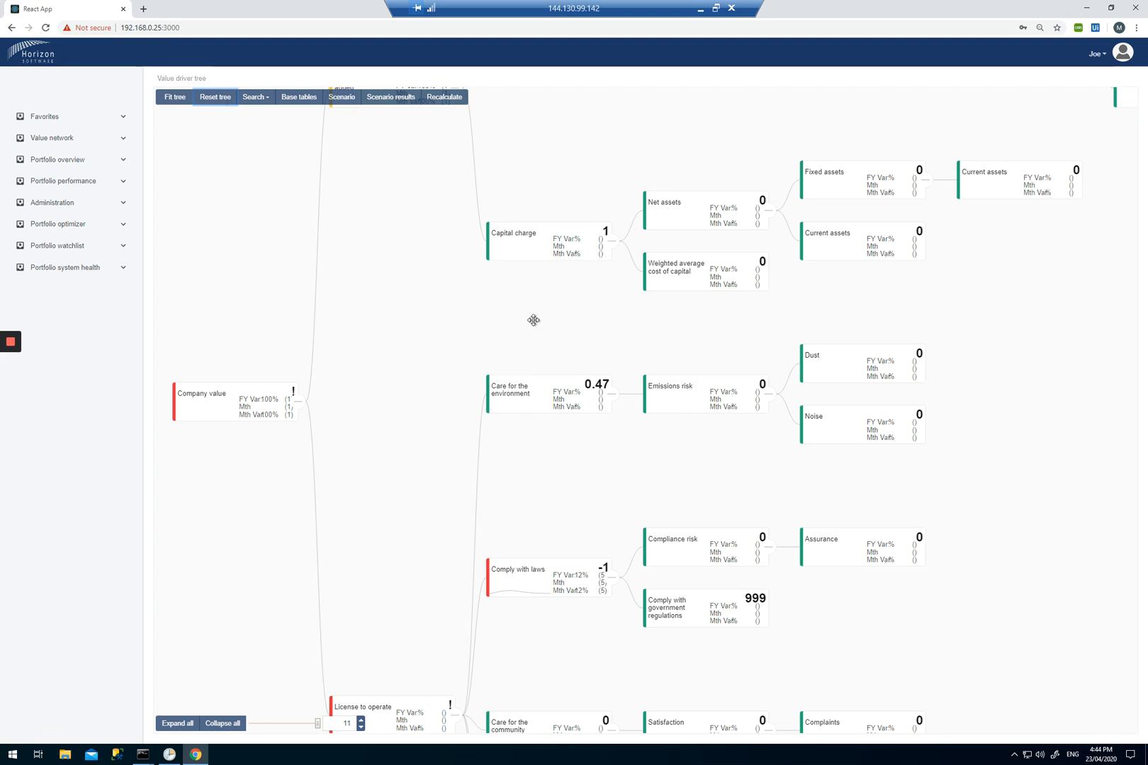
scroll(533, 321, "up", 2)
scroll(533, 320, "up", 1)
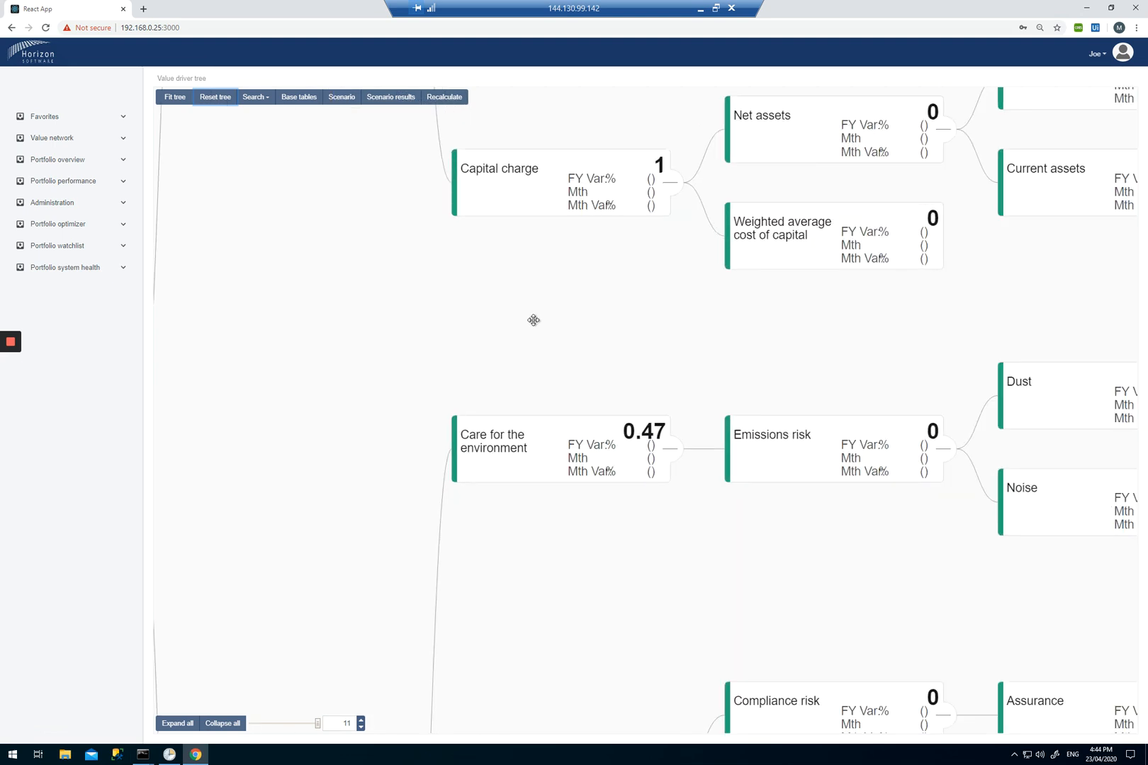
scroll(534, 320, "down", 2)
scroll(533, 321, "down", 2)
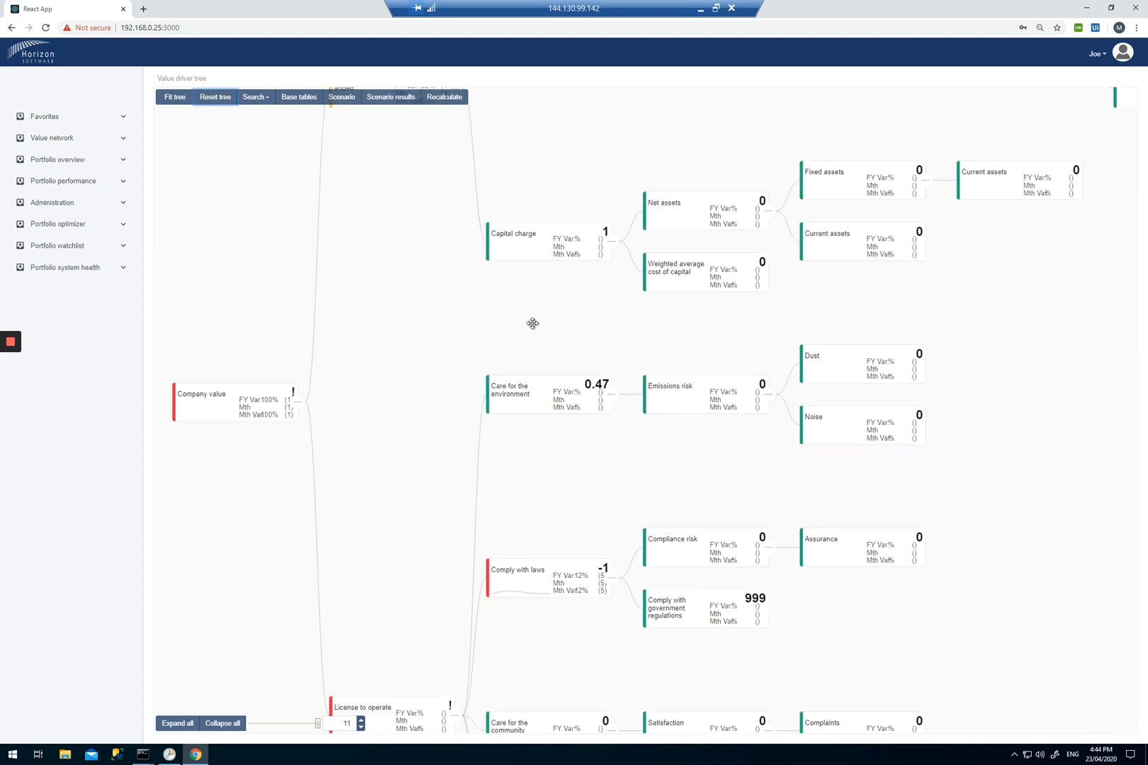
scroll(532, 323, "down", 1)
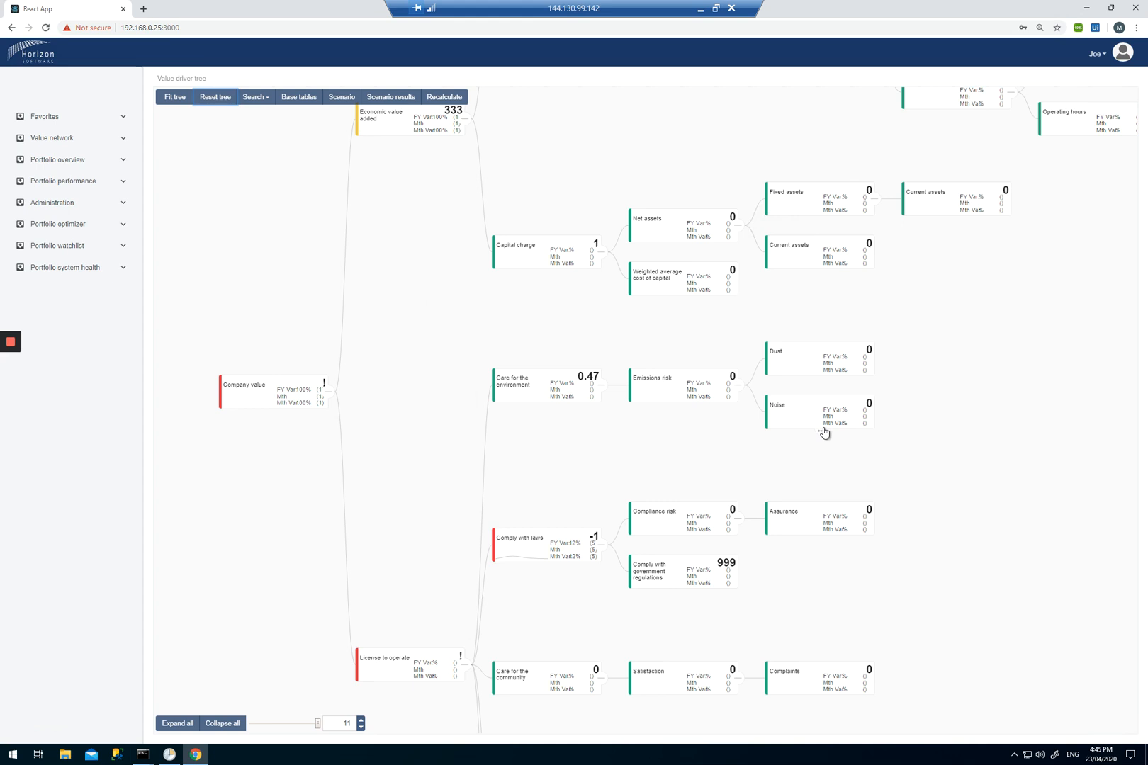
Step: Collapse Economic value added and License to operate, and reopen them one level at a time down to Emissions risk's Dust and Noise nodes
left_click(466, 124)
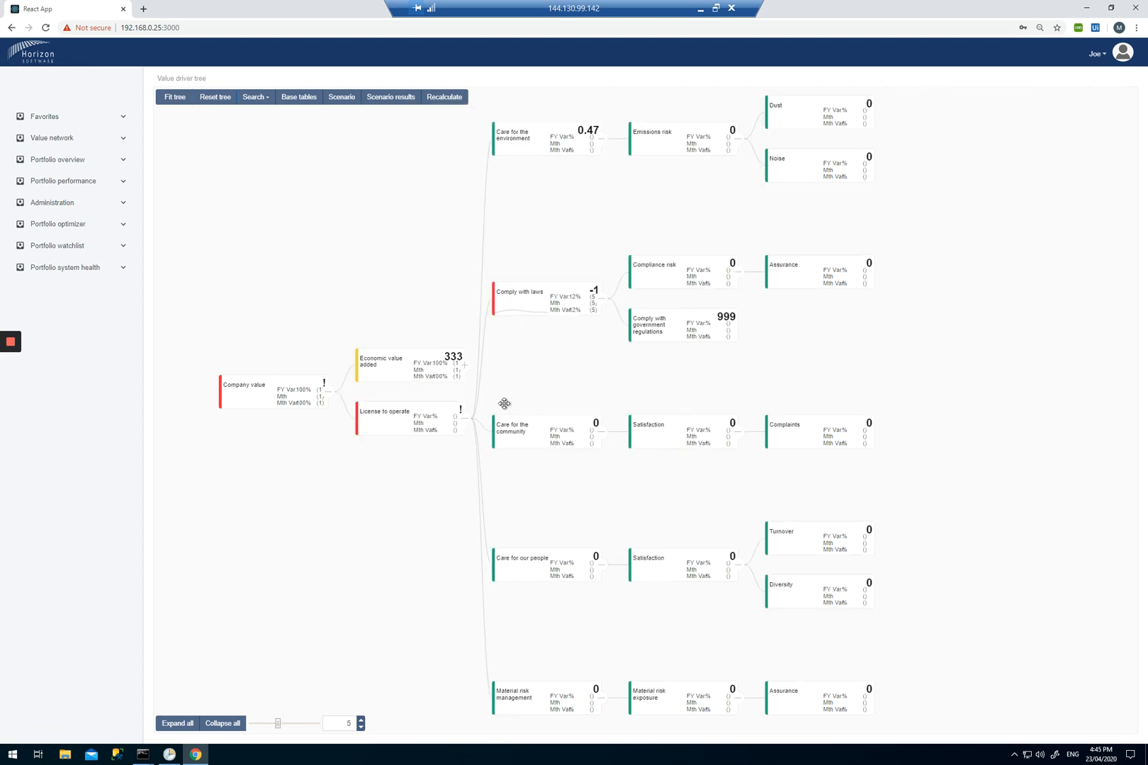
left_click(464, 418)
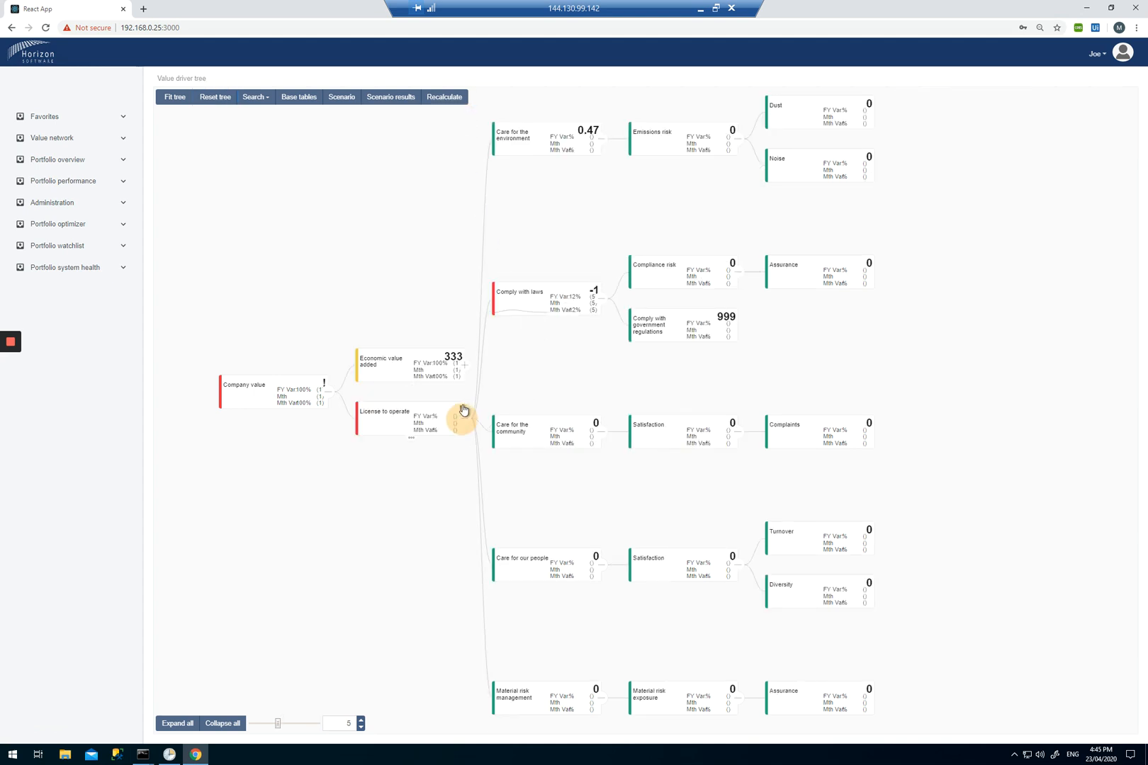
left_click(464, 368)
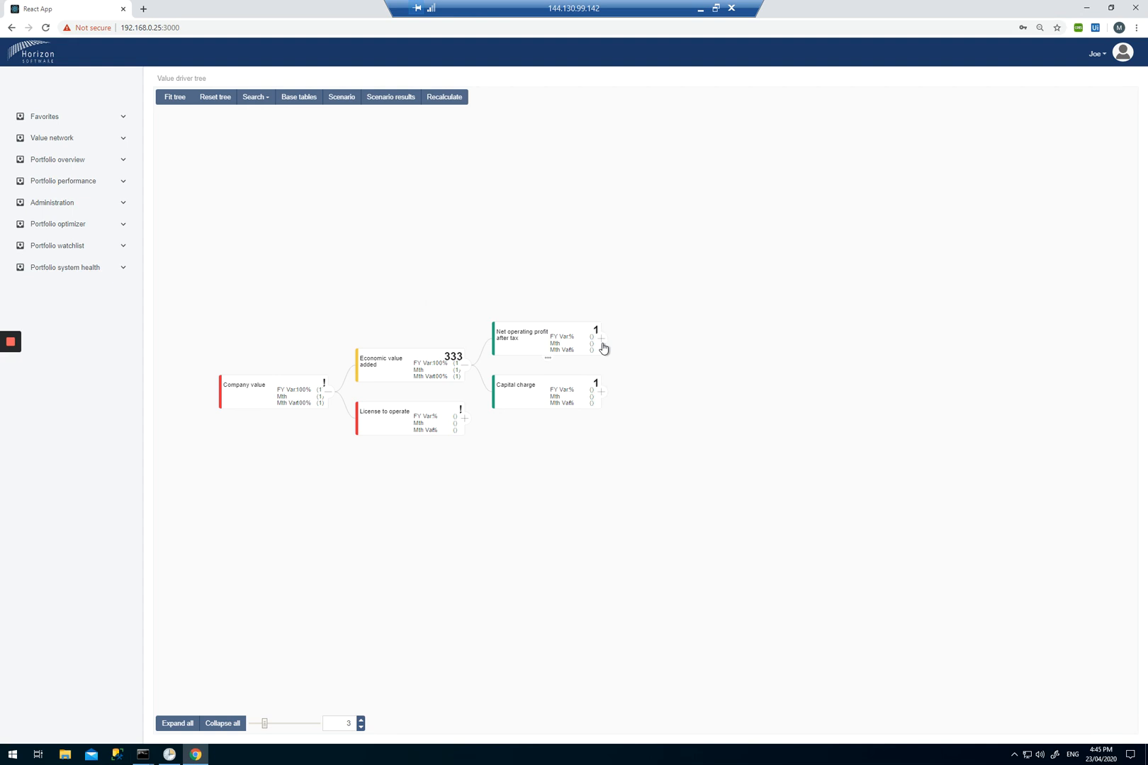
left_click(464, 418)
left_click(600, 405)
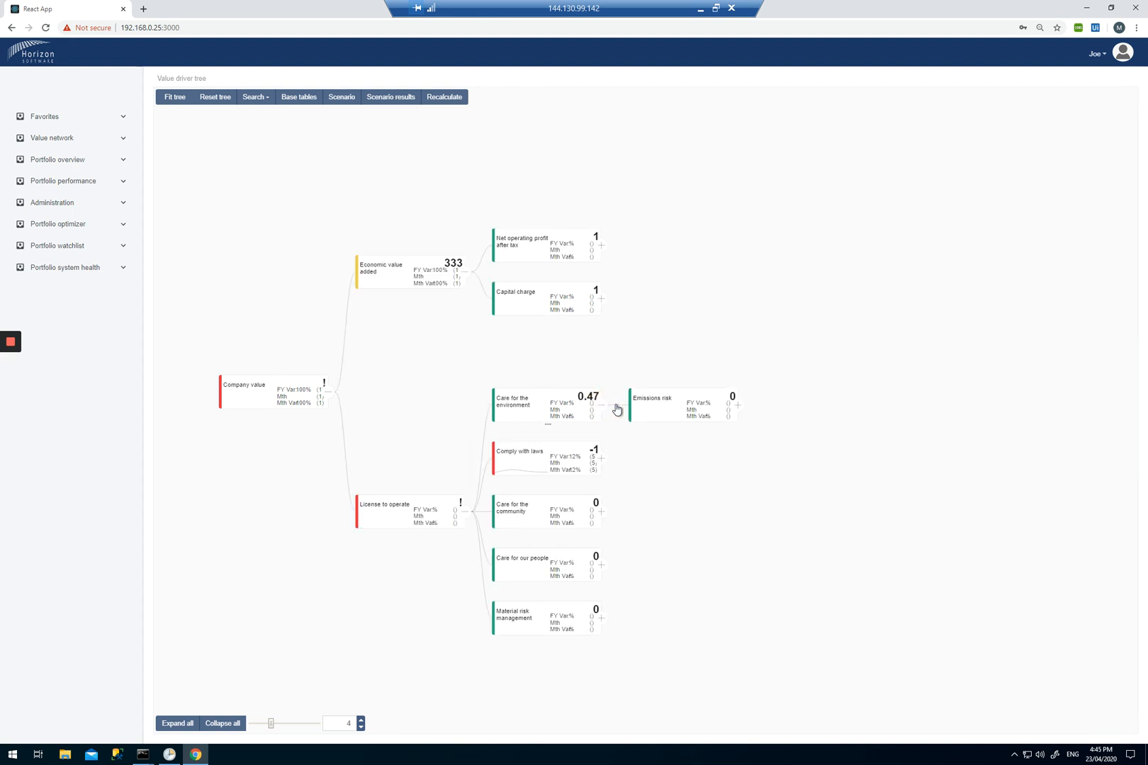
left_click(738, 405)
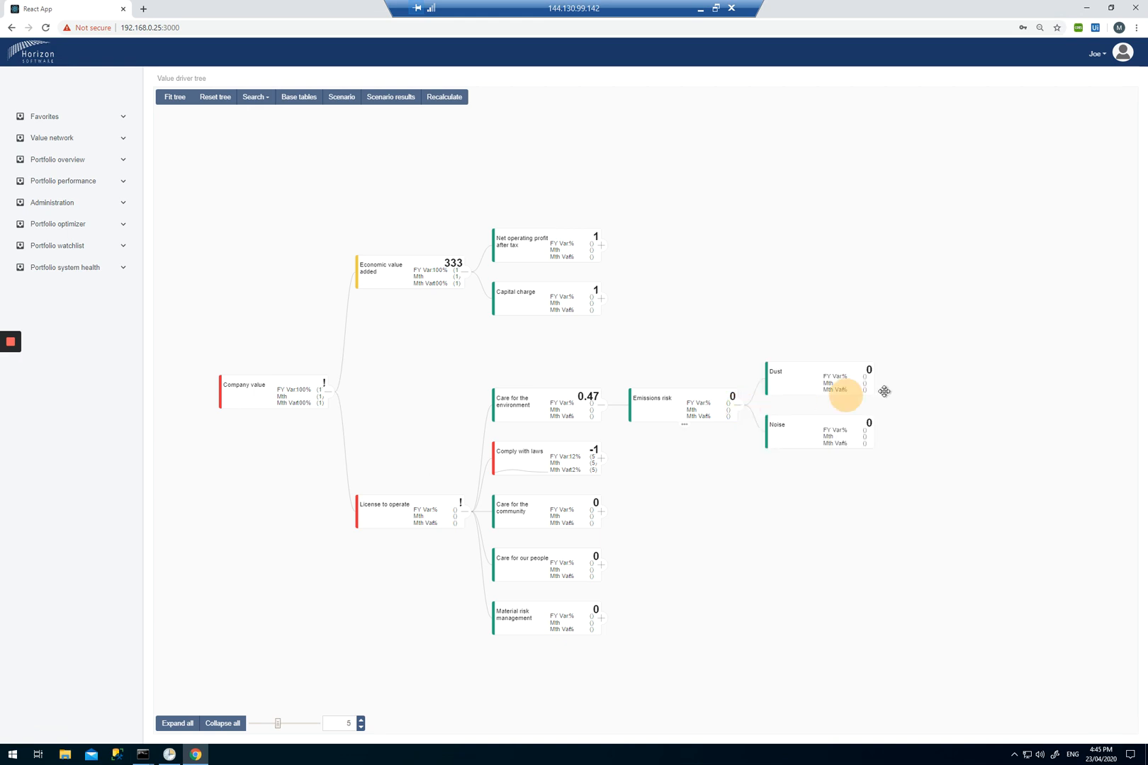
Step: Open the Noise node for editing and examine its advanced properties, including the available node types
left_click(819, 455)
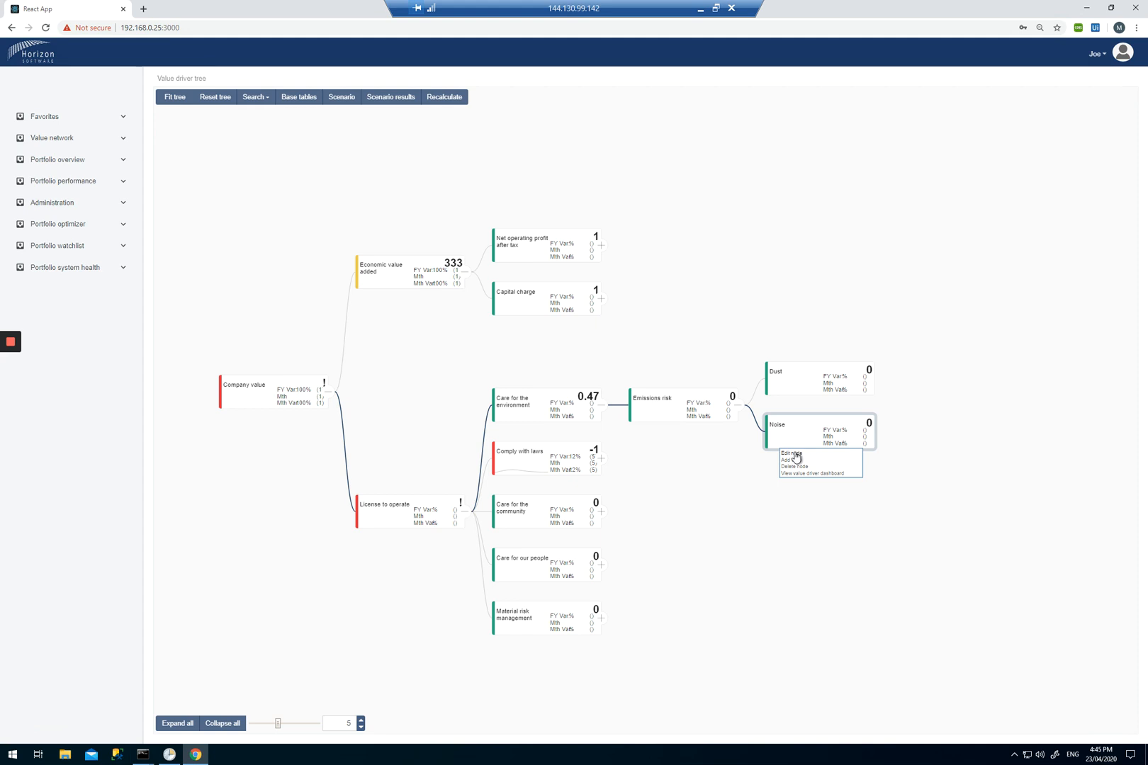
left_click(793, 453)
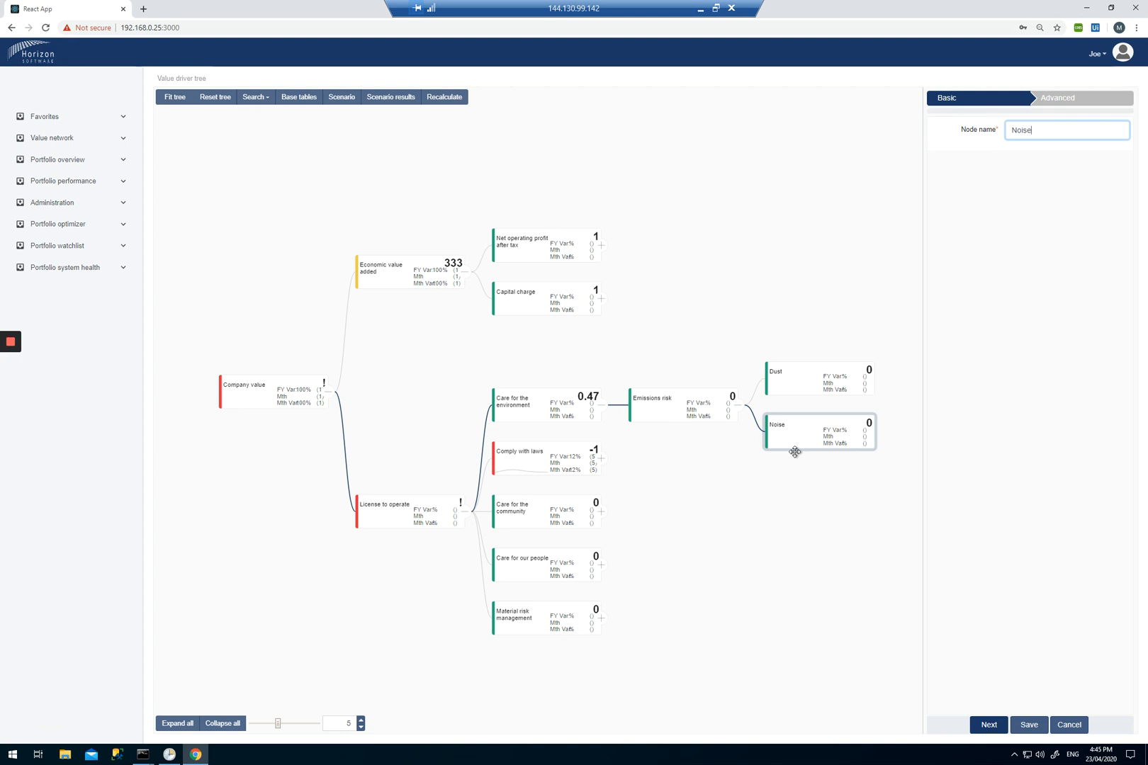
left_click(1069, 97)
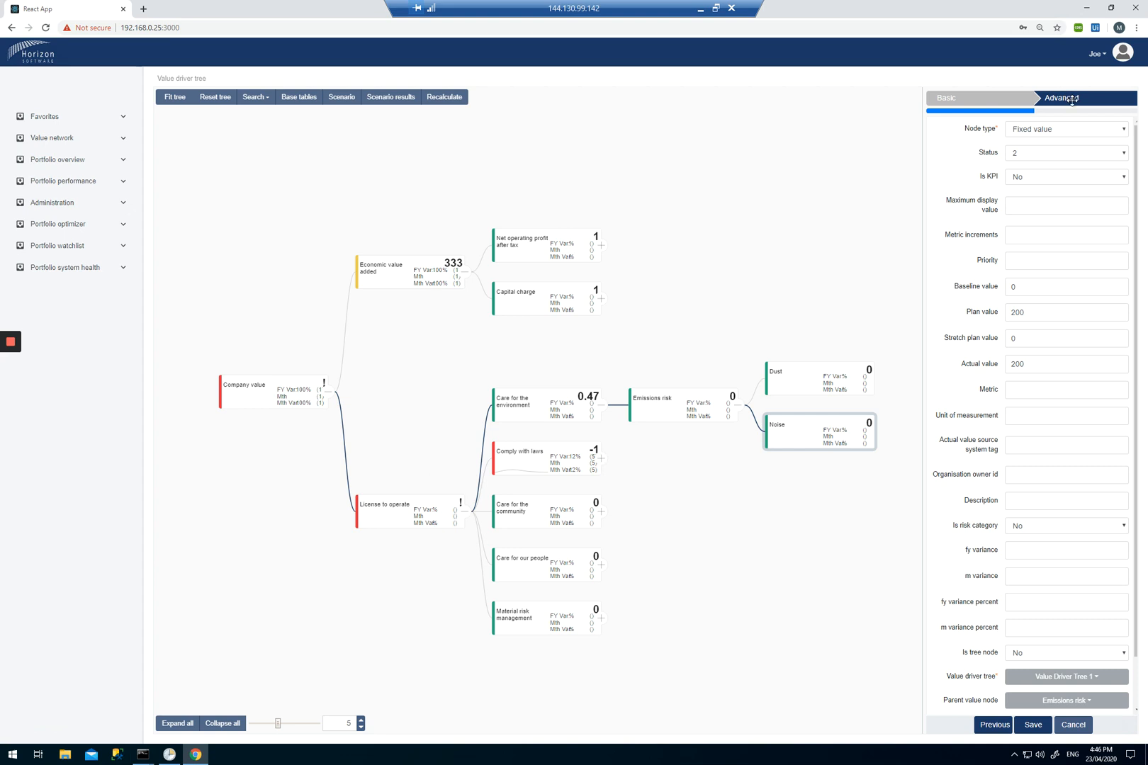
left_click(1122, 130)
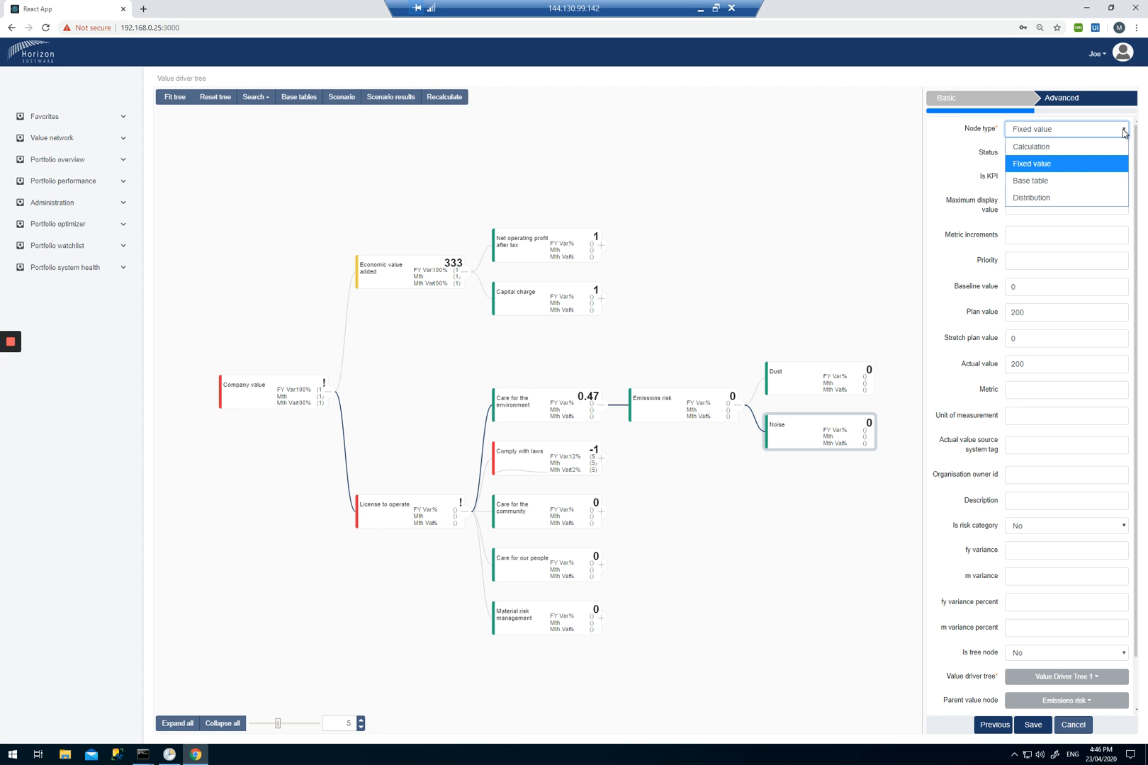
left_click(1123, 133)
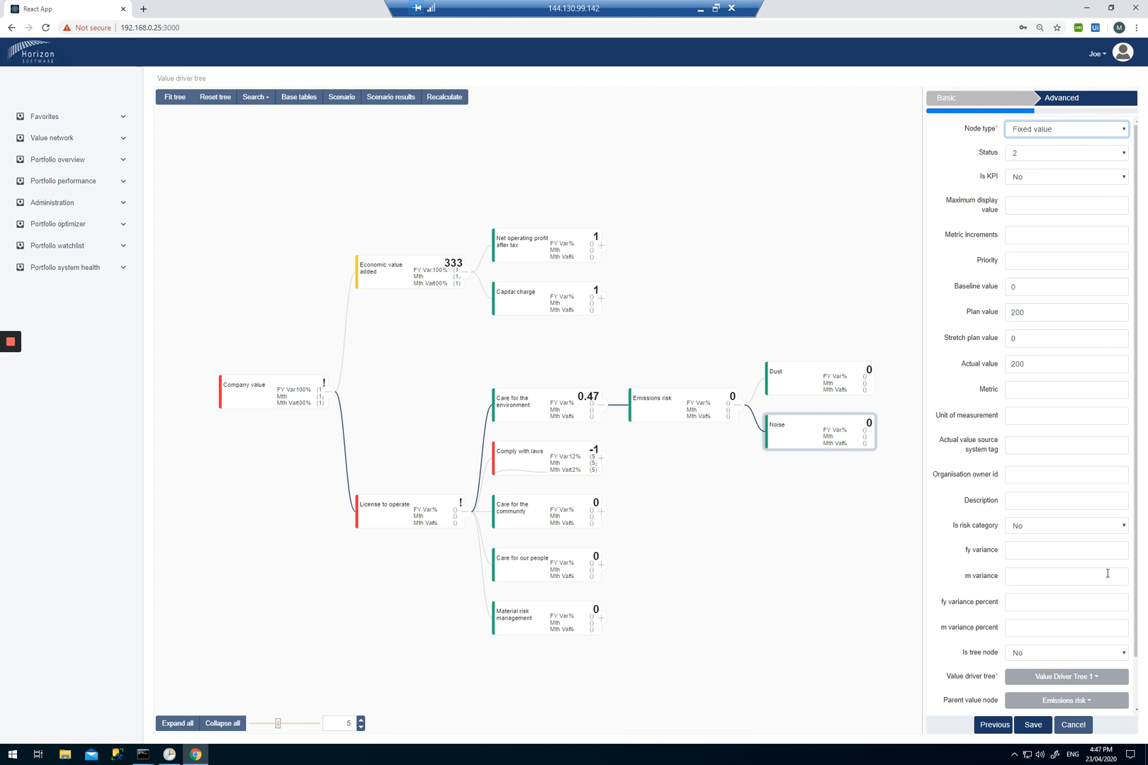
scroll(1107, 578, "down", 2)
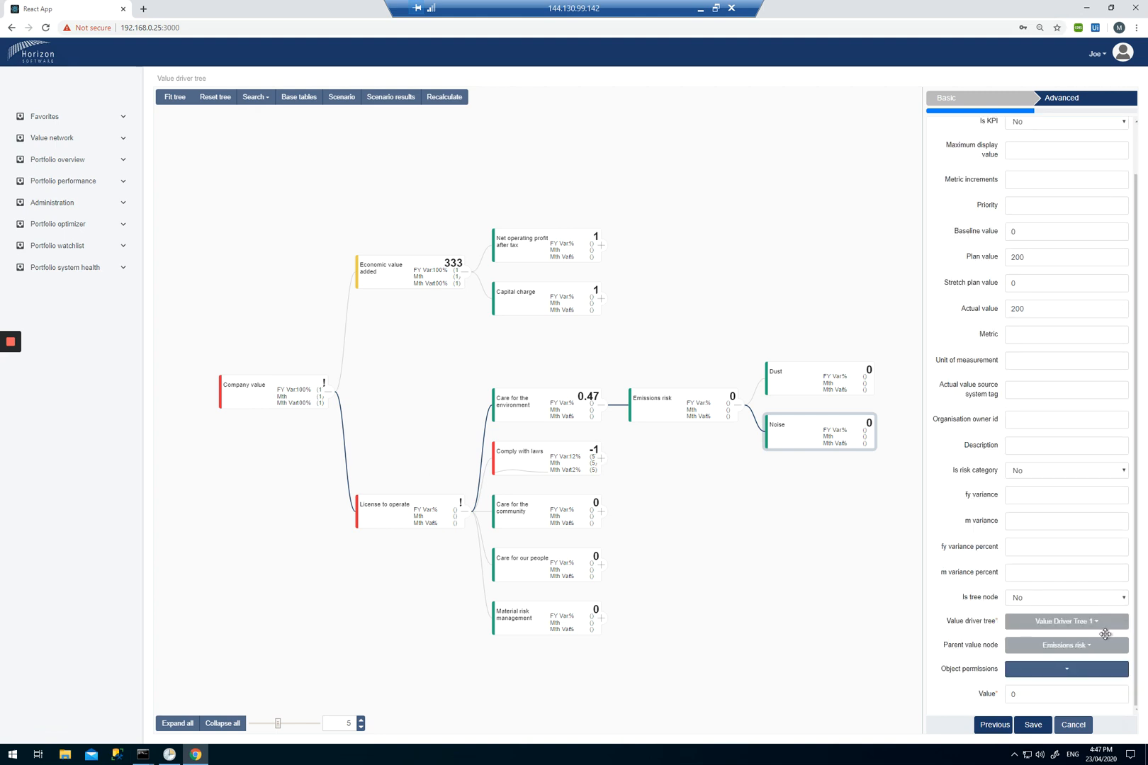